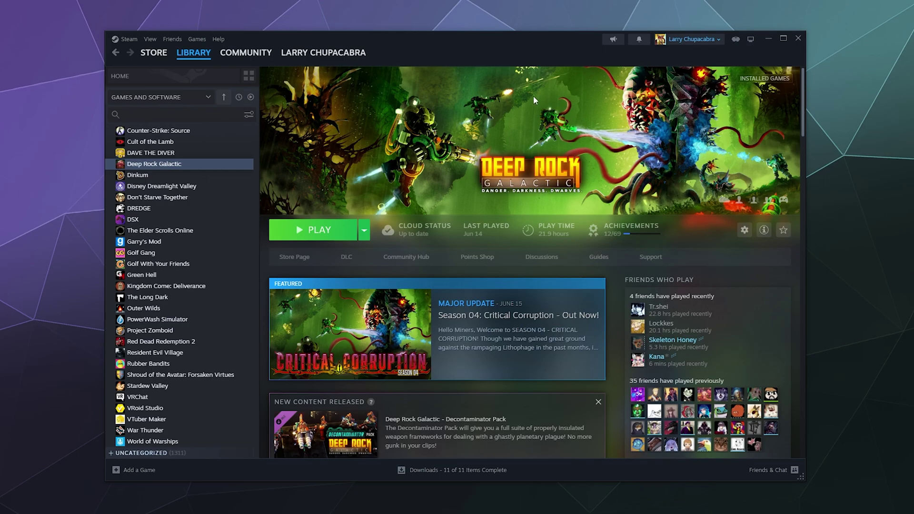
- Opt Deep Rock Galactic into the "drg_legacy - DRG + 2018 Legacy Edition" beta in its properties
right_click(241, 166)
mouse_move(272, 235)
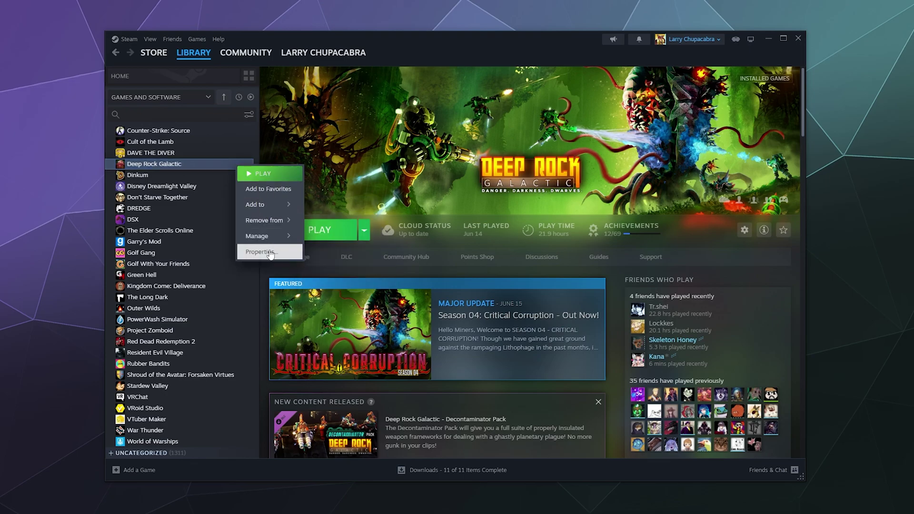
click(279, 252)
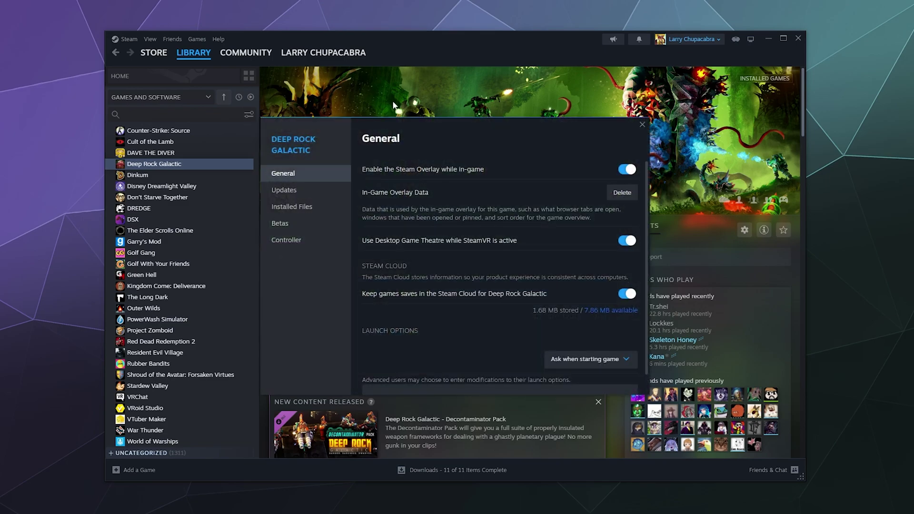
click(280, 228)
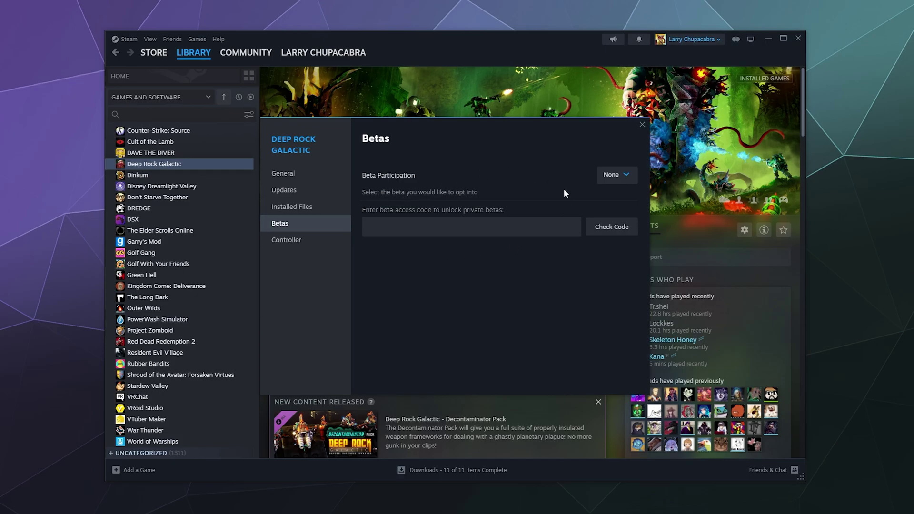
click(630, 181)
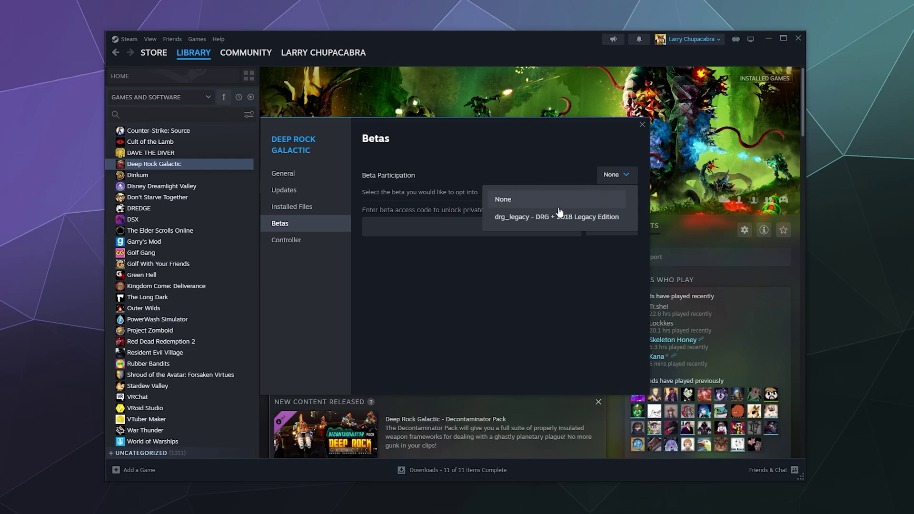
click(498, 220)
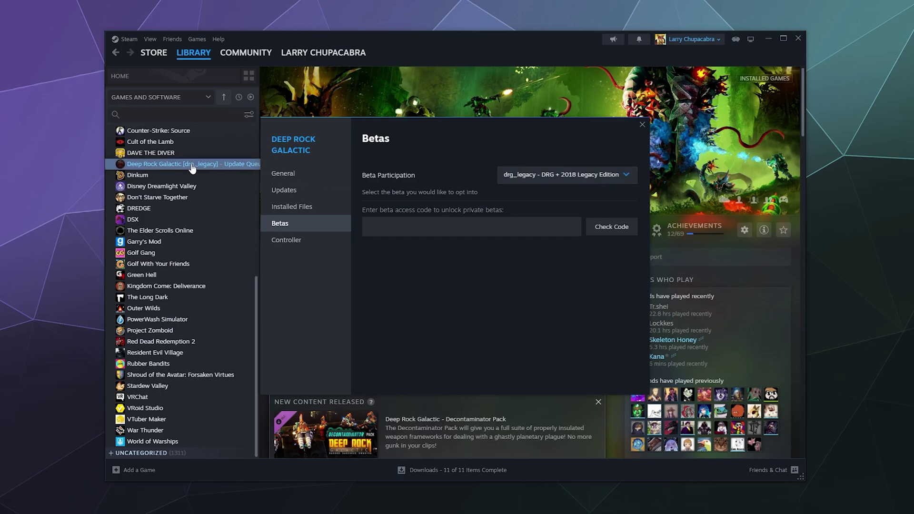
drag(334, 129, 370, 134)
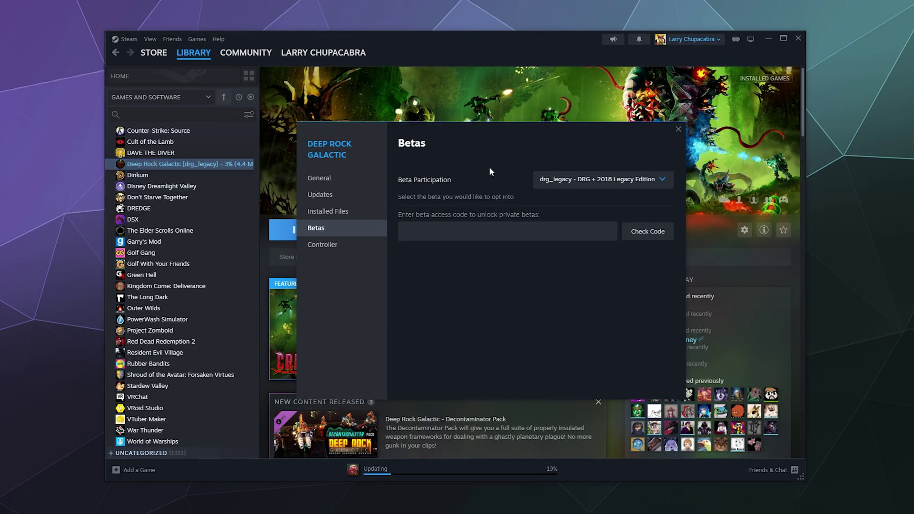
- Review the beta participation choices and the private beta access code field, and close the Deep Rock Galactic properties
click(616, 181)
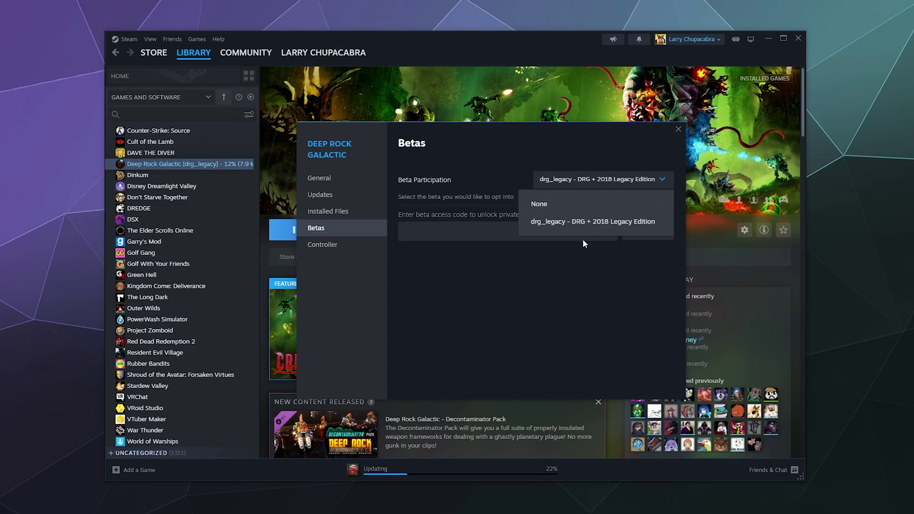
click(561, 283)
click(469, 231)
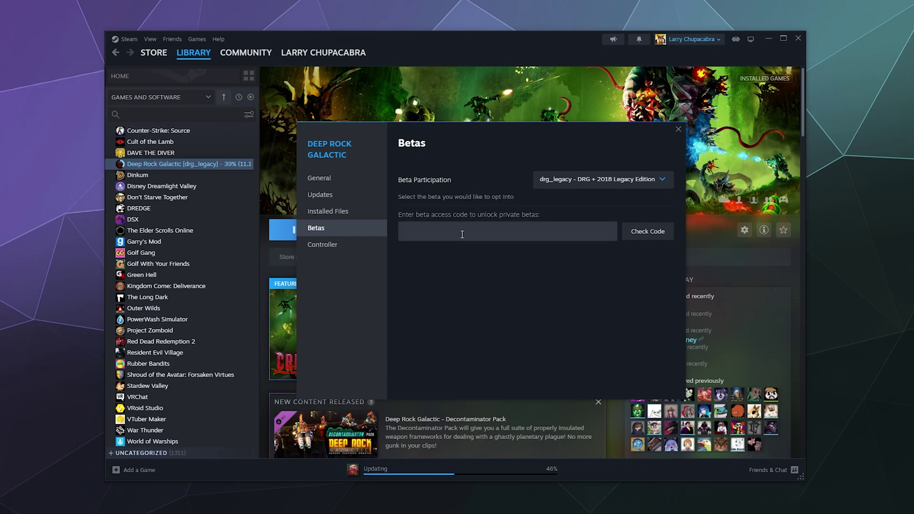
click(434, 235)
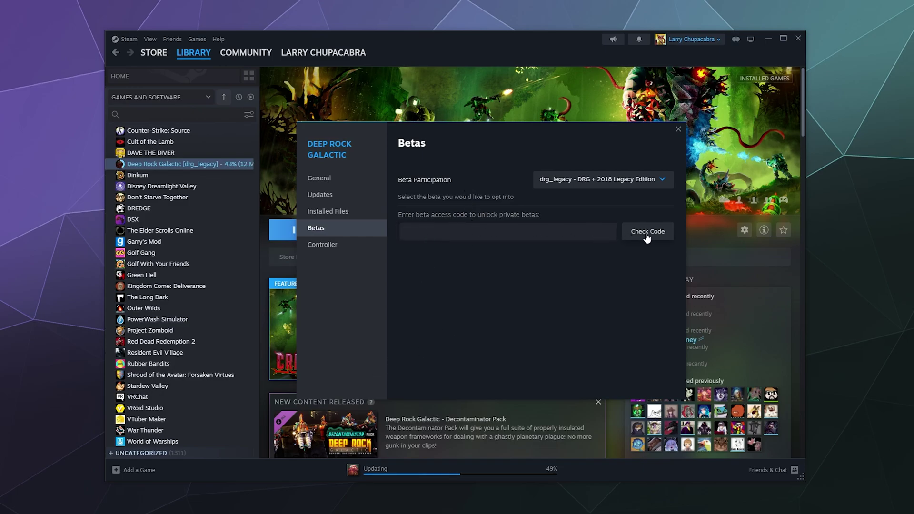
click(591, 179)
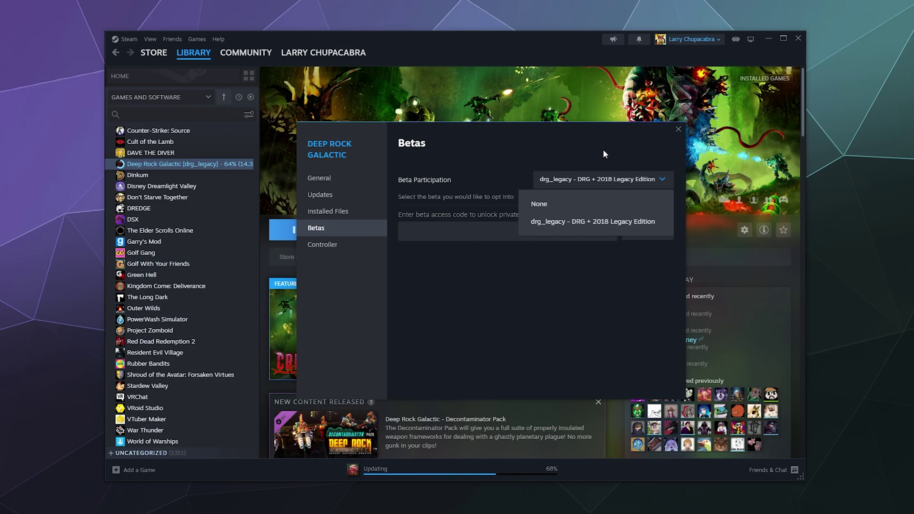
click(676, 130)
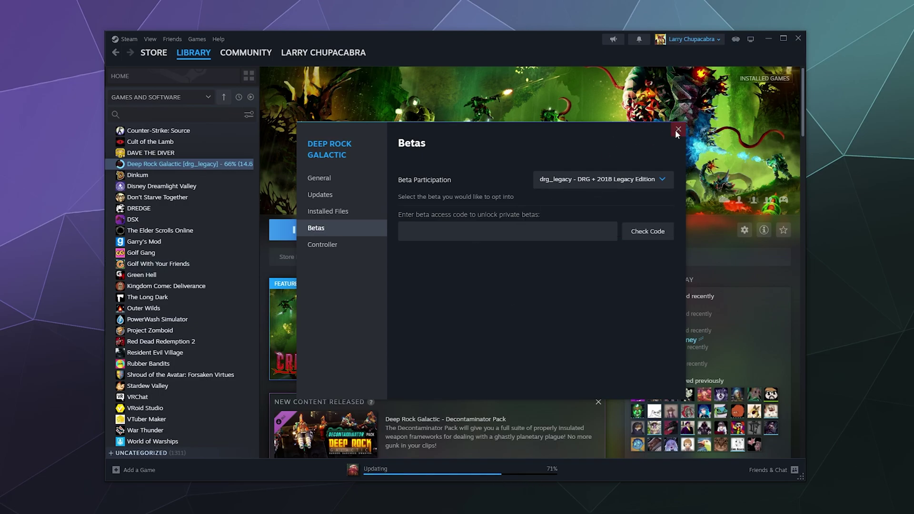
click(676, 129)
- Open the downloads page and clear all completed downloads, including the finished Deep Rock Galactic update
click(464, 475)
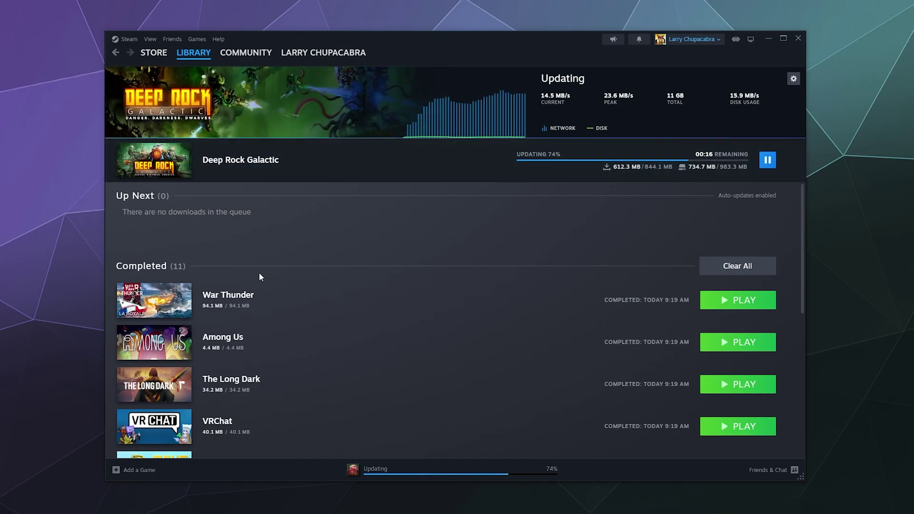
click(705, 267)
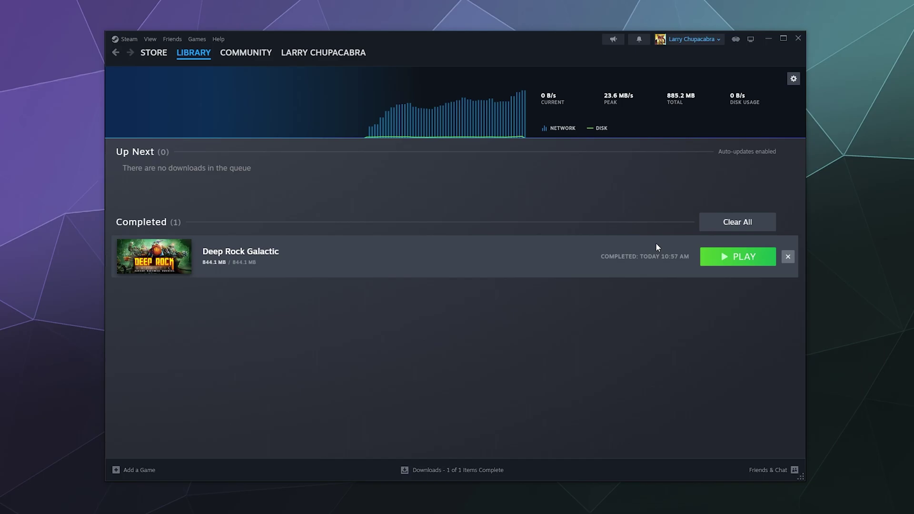
click(737, 222)
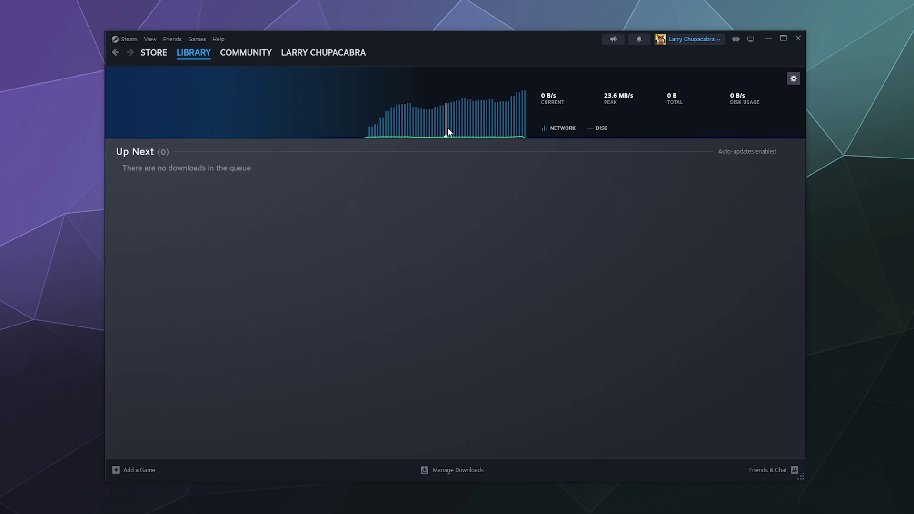
- Set Deep Rock Galactic's beta participation to None in its properties and close them
click(193, 64)
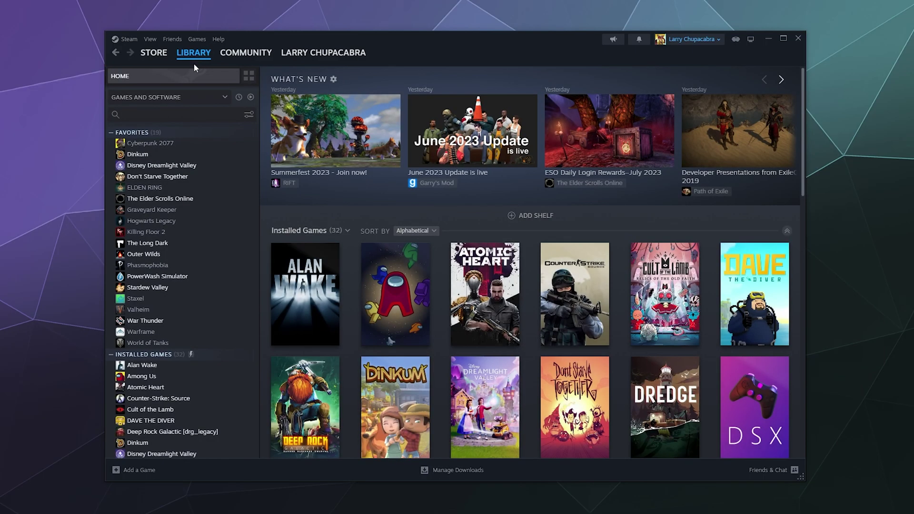
scroll(187, 357, down, 3)
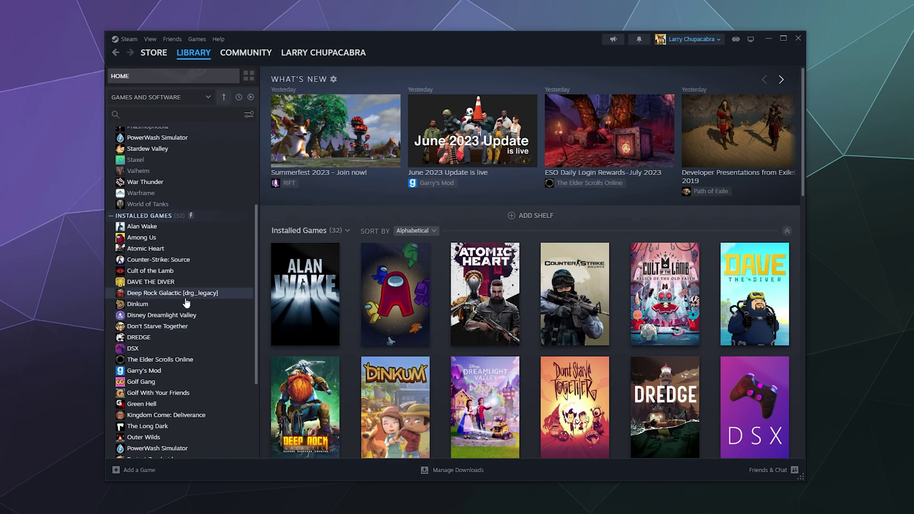
click(187, 293)
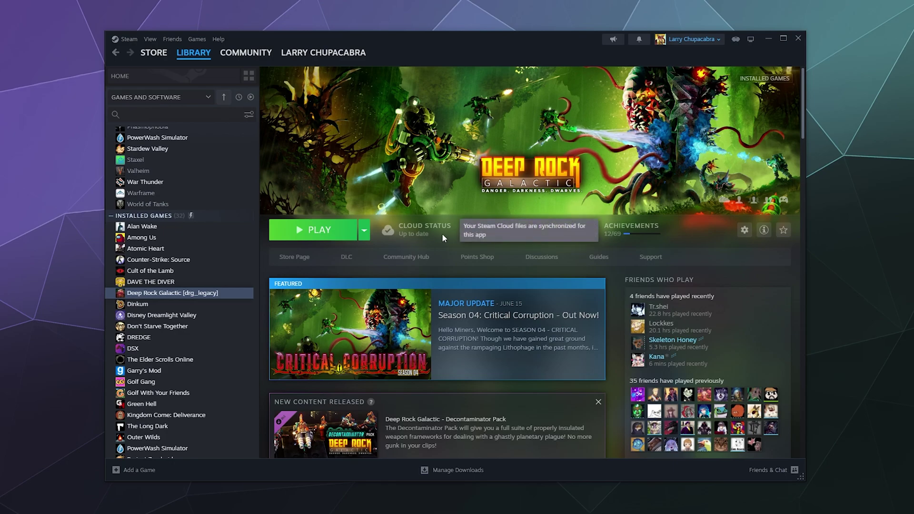
right_click(189, 292)
mouse_move(227, 364)
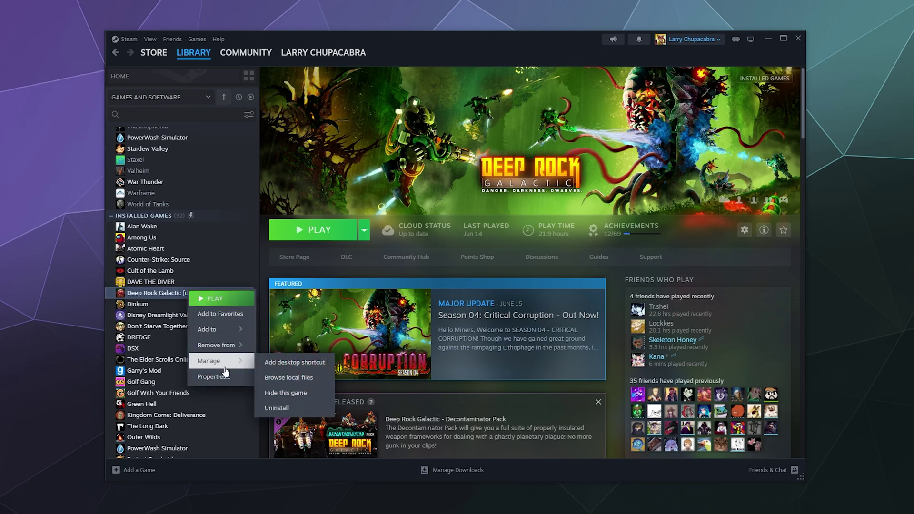
click(214, 376)
click(293, 231)
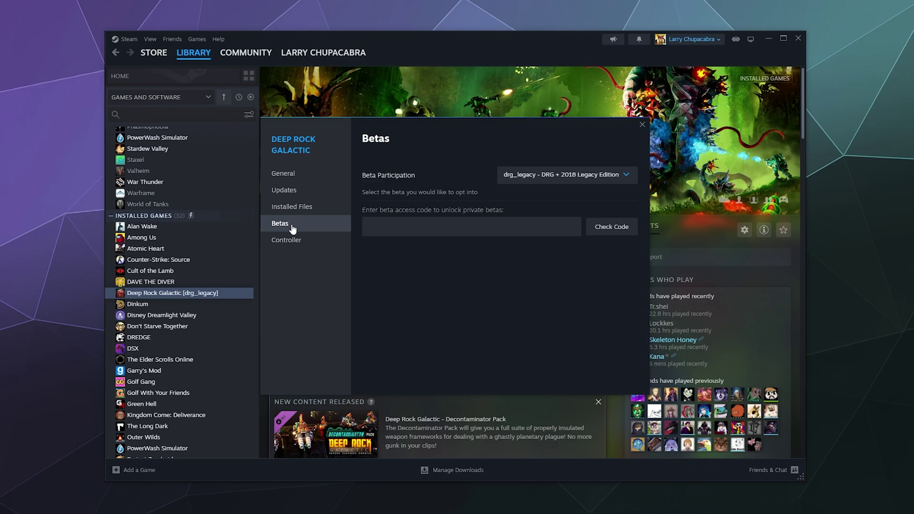
click(521, 176)
click(507, 199)
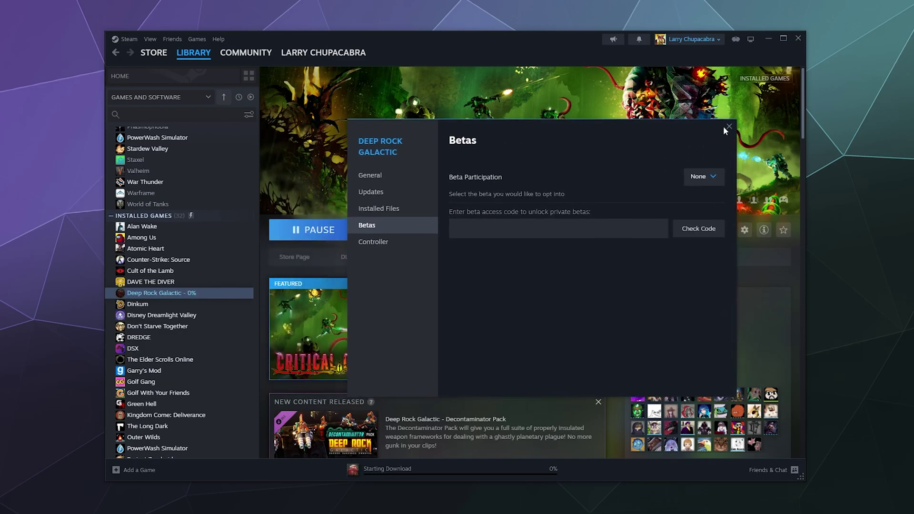
click(729, 126)
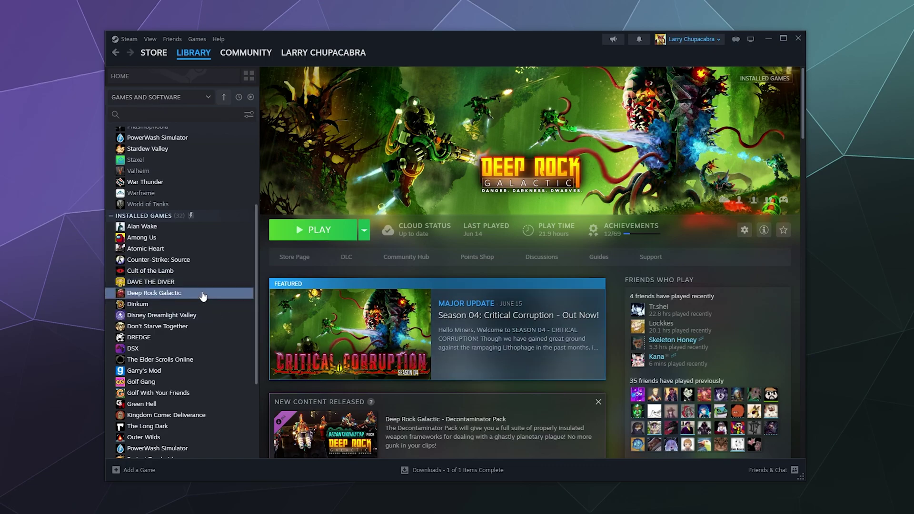
- Check the Deep Rock Galactic download on the downloads page and clear the completed list
click(430, 470)
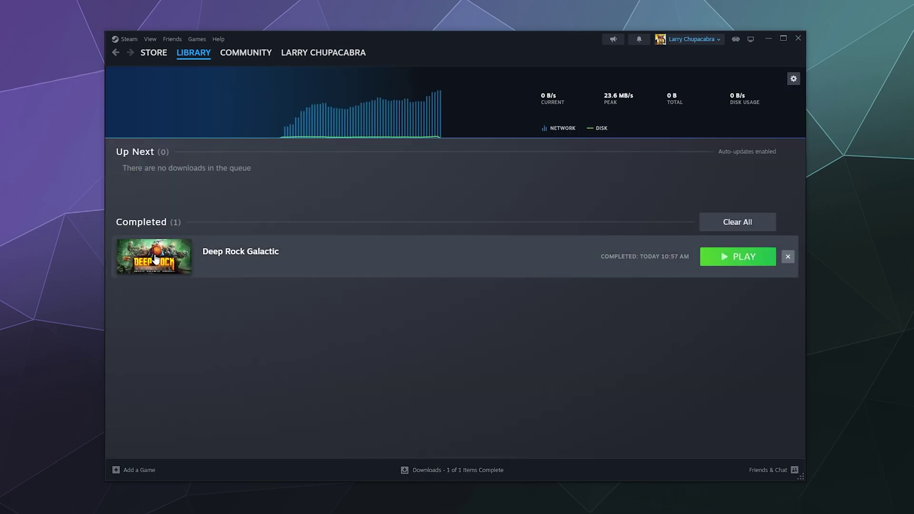
mouse_move(149, 260)
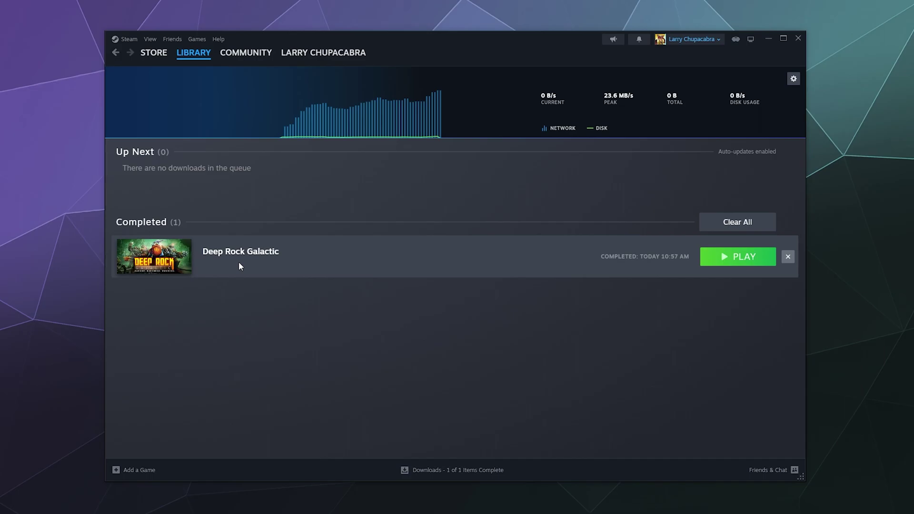
click(719, 222)
- Reopen Deep Rock Galactic's beta settings from the library, look at the available beta participation options, and close the properties
click(206, 54)
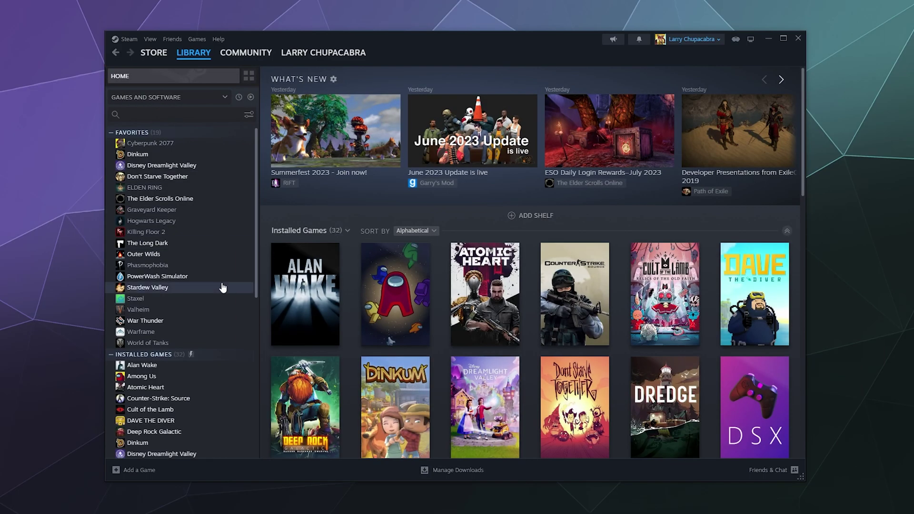
scroll(230, 369, down, 4)
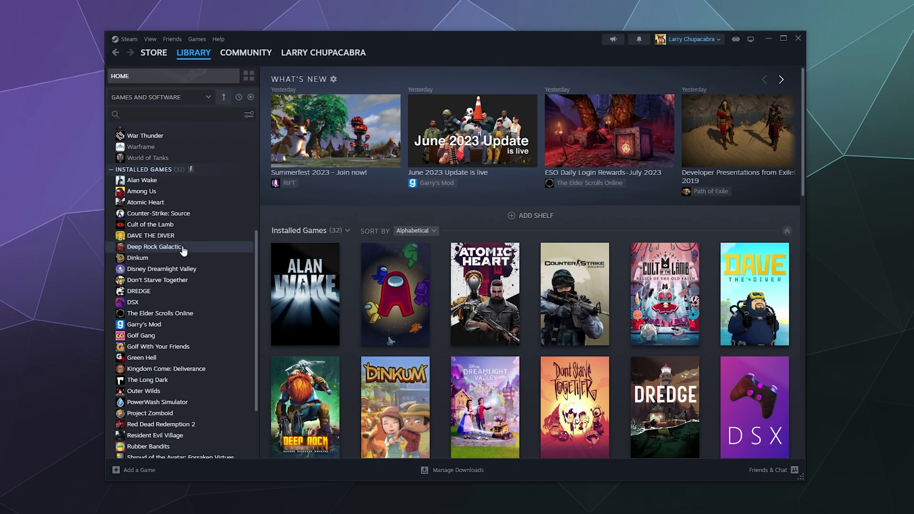
click(199, 247)
right_click(199, 250)
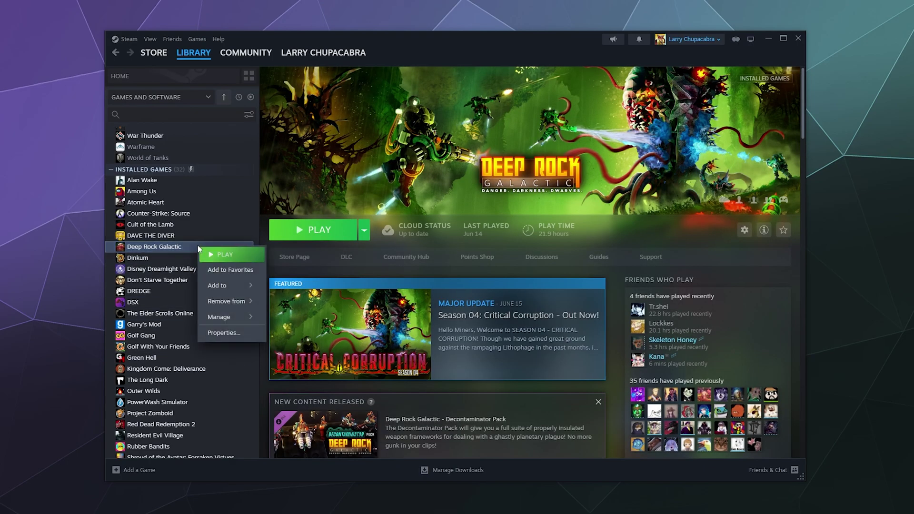
click(223, 330)
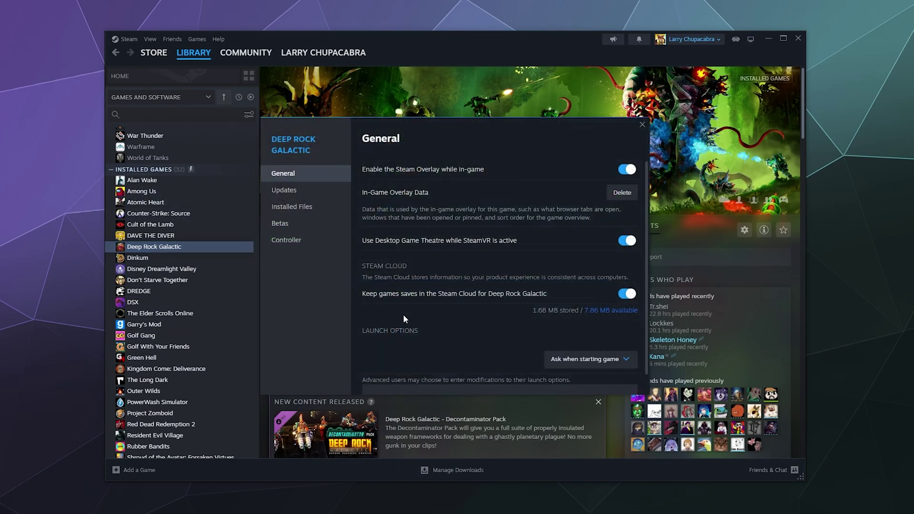
click(305, 224)
click(614, 174)
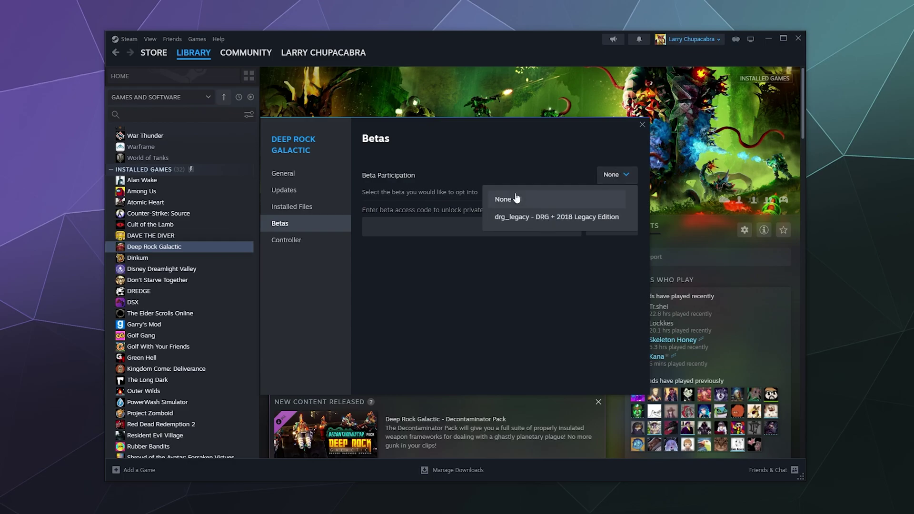
click(529, 275)
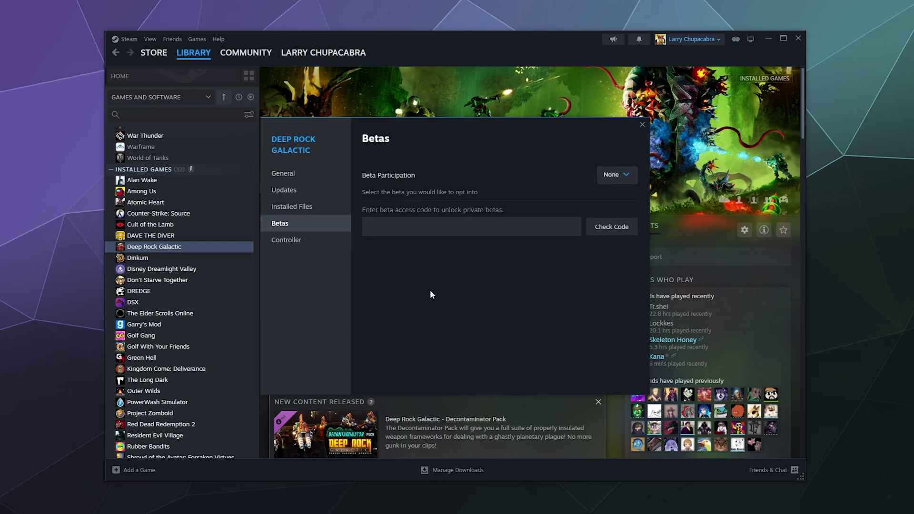
click(641, 126)
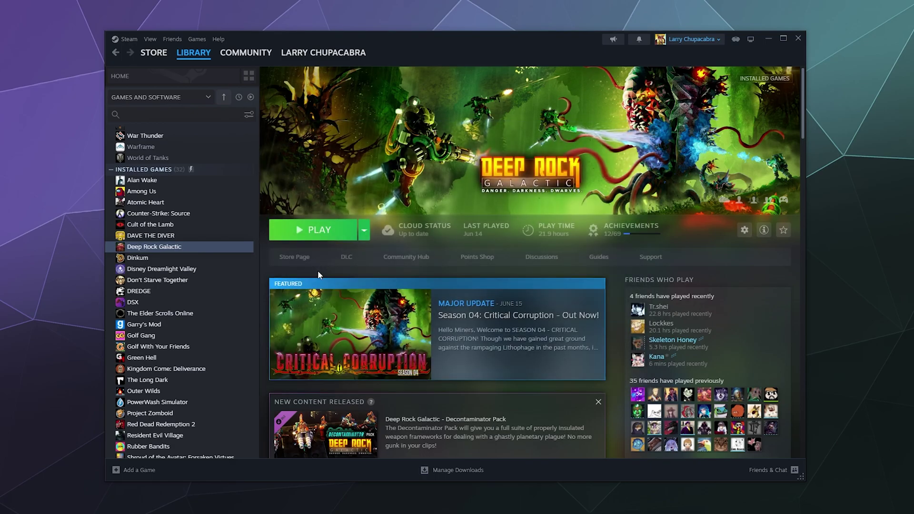